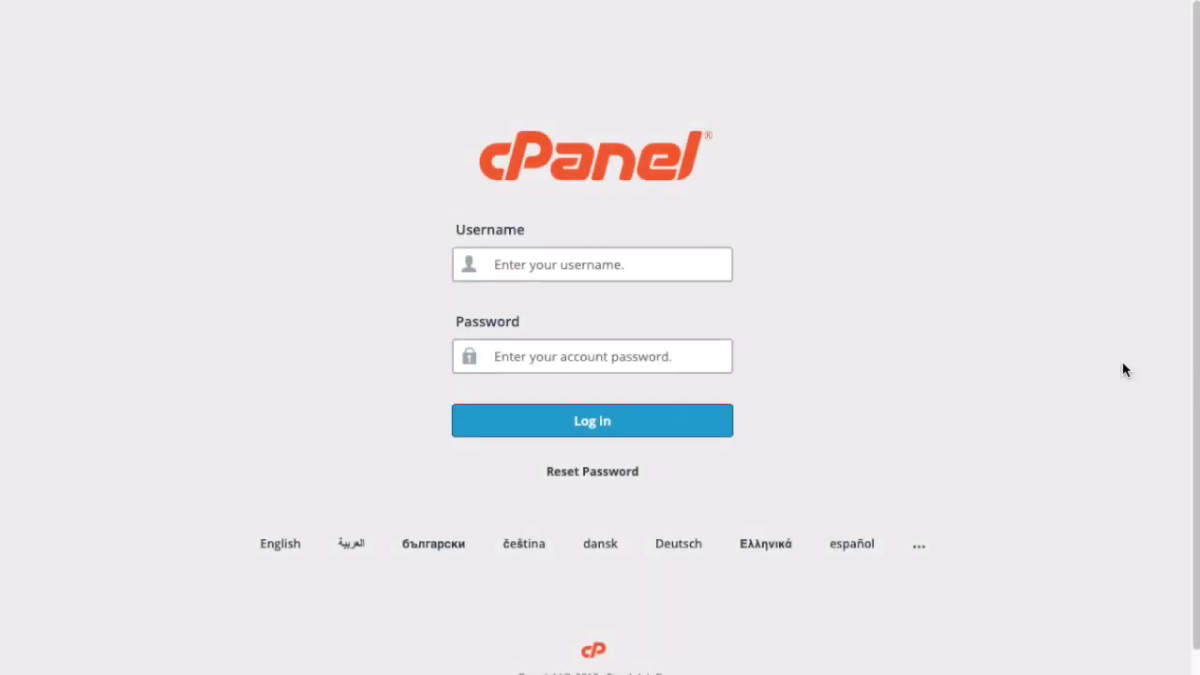
# - Log in to the hosting account with the account username and password
pyautogui.click(688, 272)
pyautogui.write('sisko')
pyautogui.click(661, 356)
pyautogui.write('********')
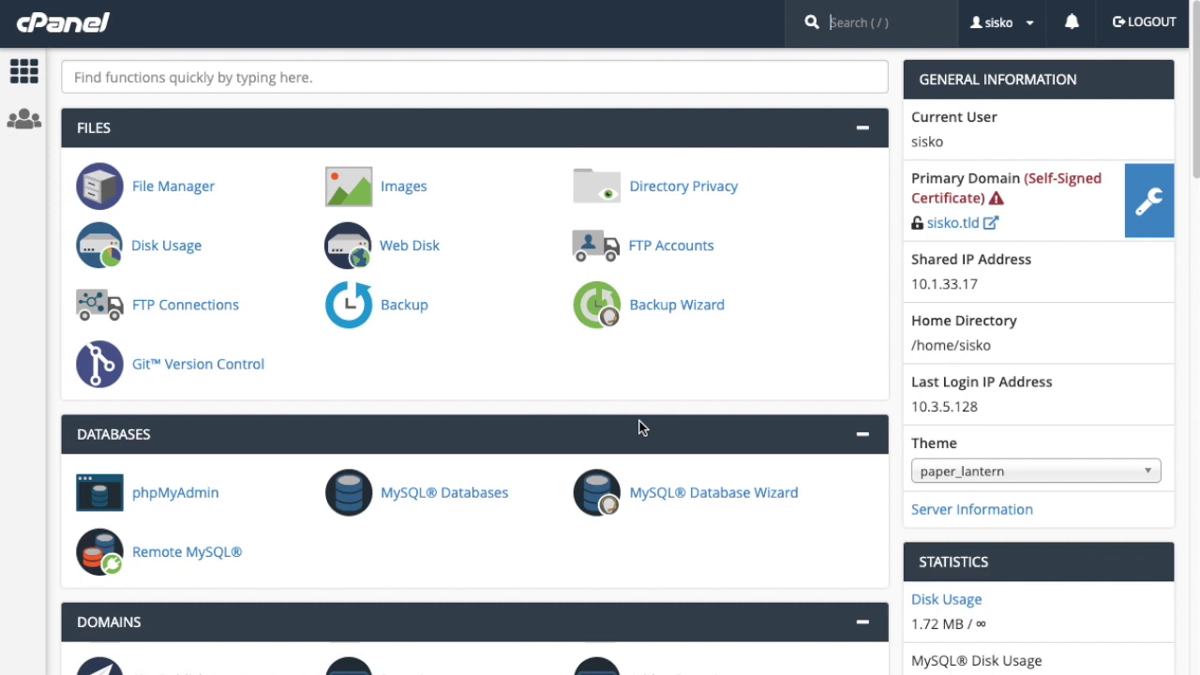
# - Open Application Manager from the Software section and start registering a new application
pyautogui.moveTo(1195, 148); pyautogui.dragTo(1140, 548)
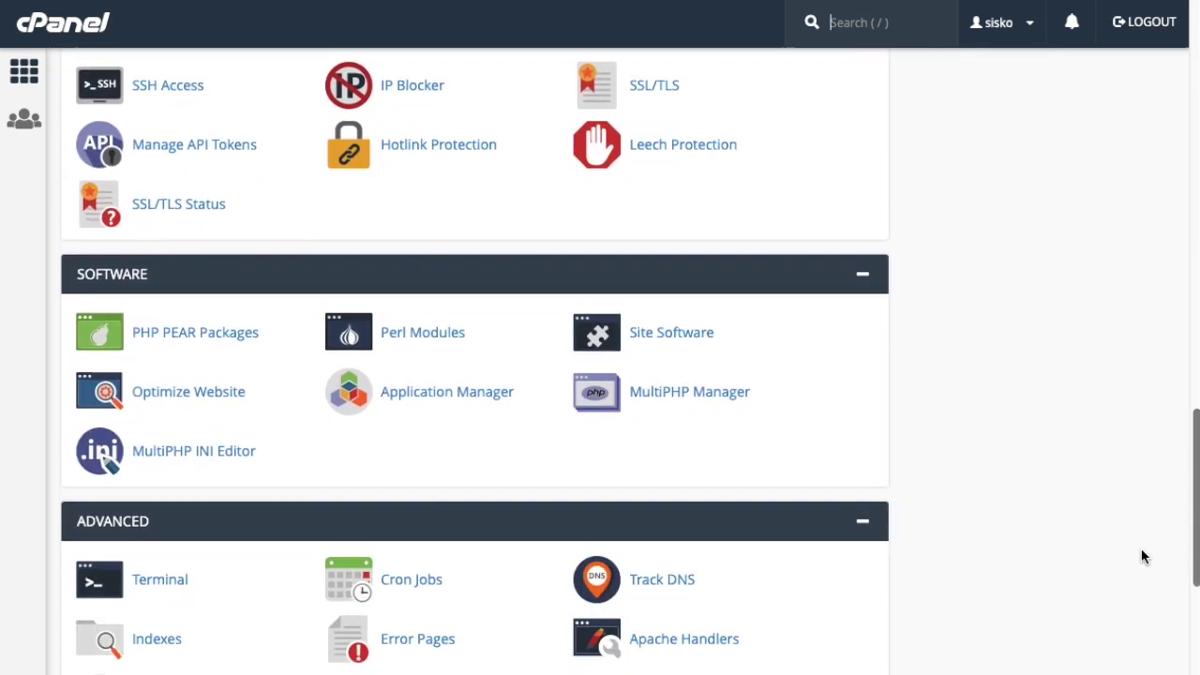
pyautogui.click(473, 403)
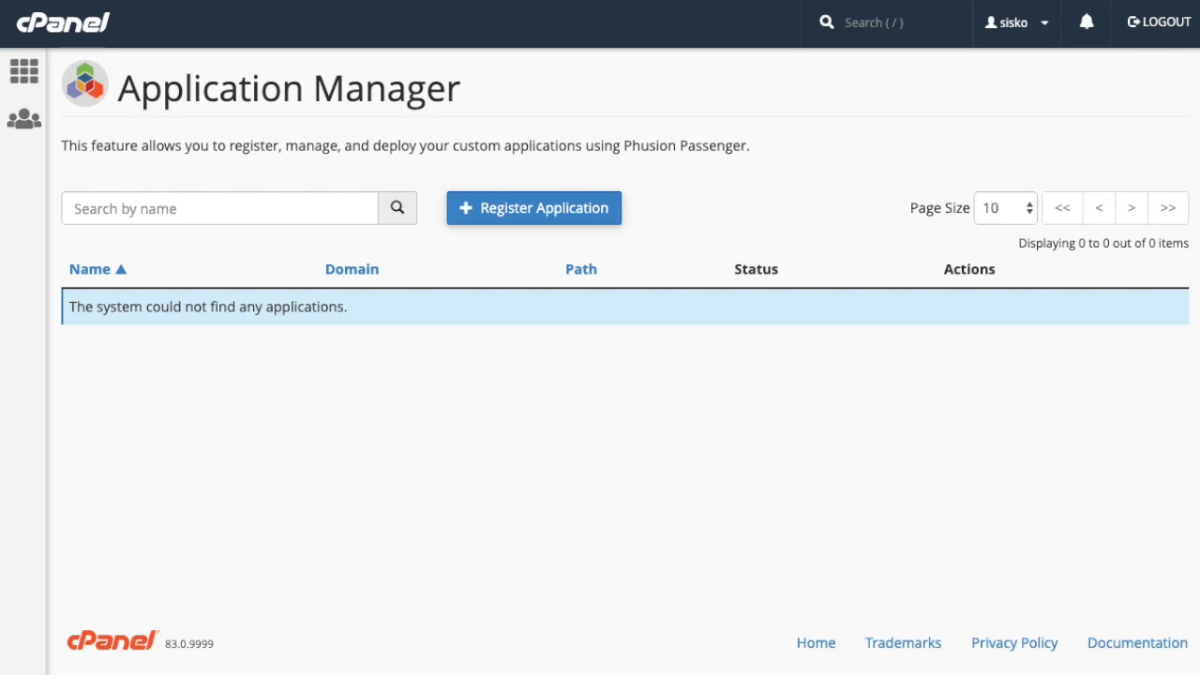
pyautogui.click(584, 221)
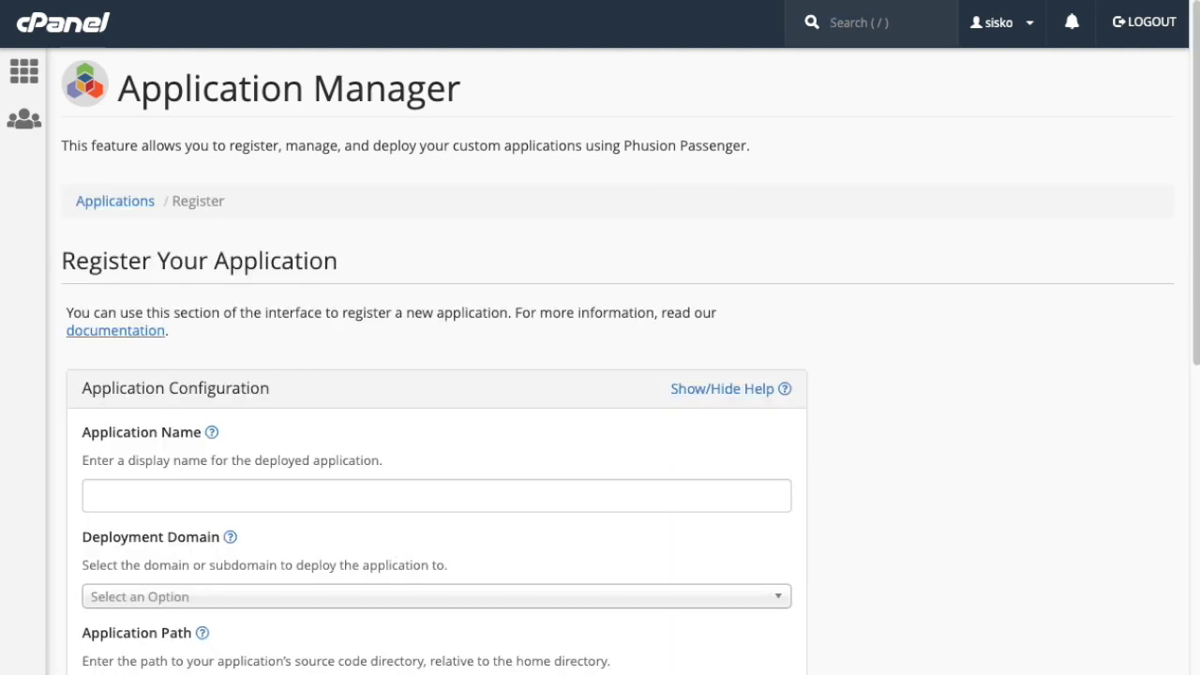
# - Name the application "My Application" and choose sisko.tld as its deployment domain
pyautogui.moveTo(1193, 183); pyautogui.dragTo(1193, 314)
pyautogui.scroll(-1, 632, 360)
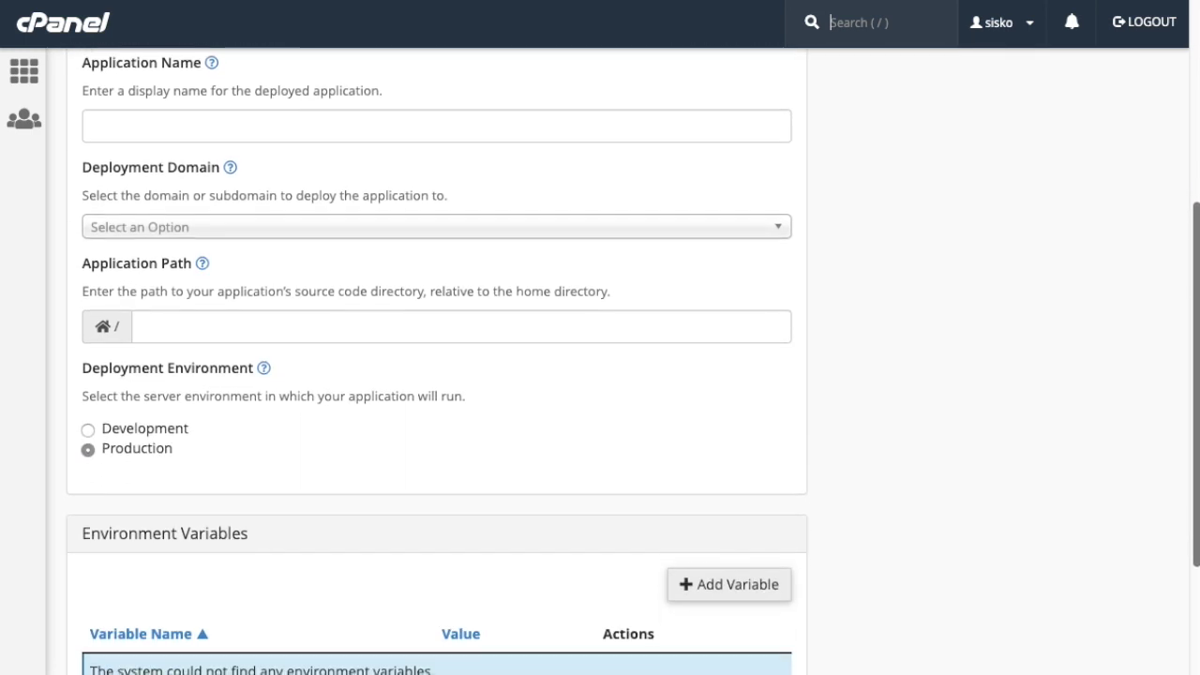
pyautogui.click(770, 130)
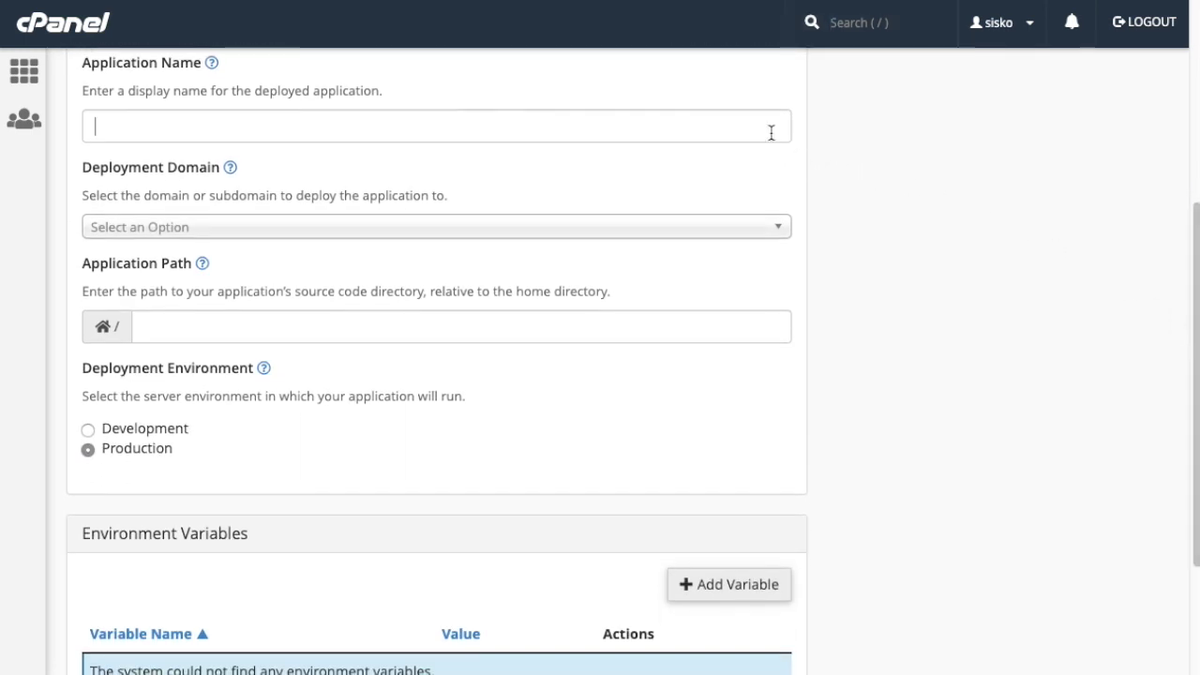
pyautogui.write('My Application')
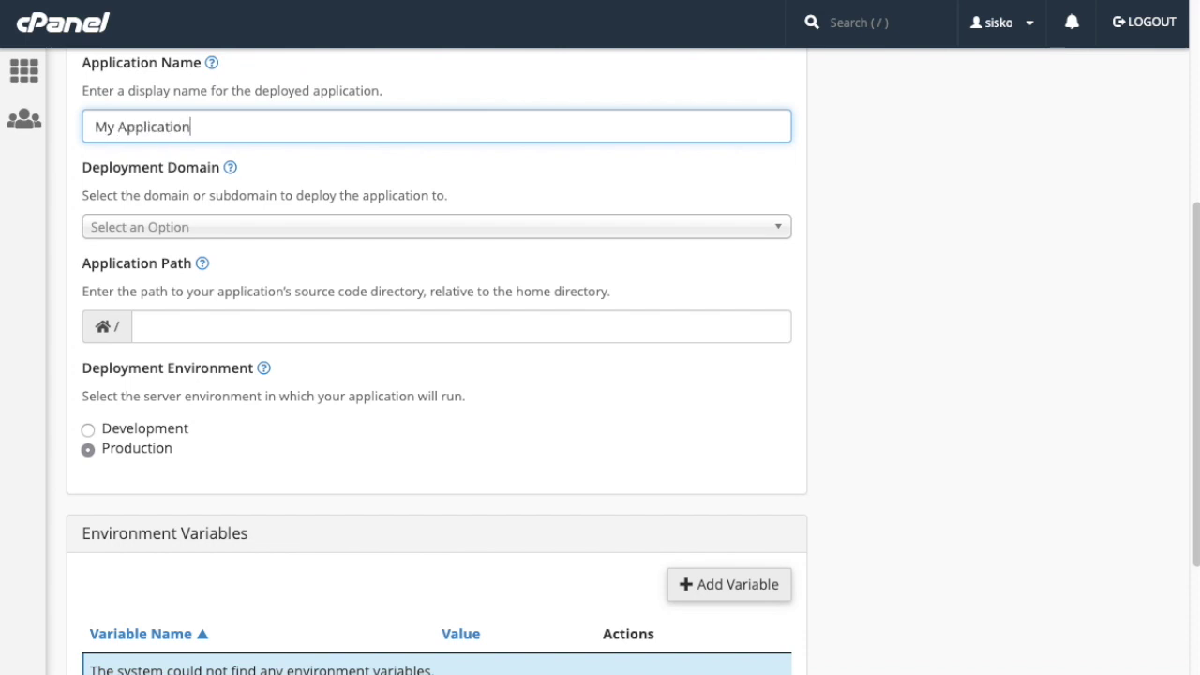
pyautogui.click(748, 234)
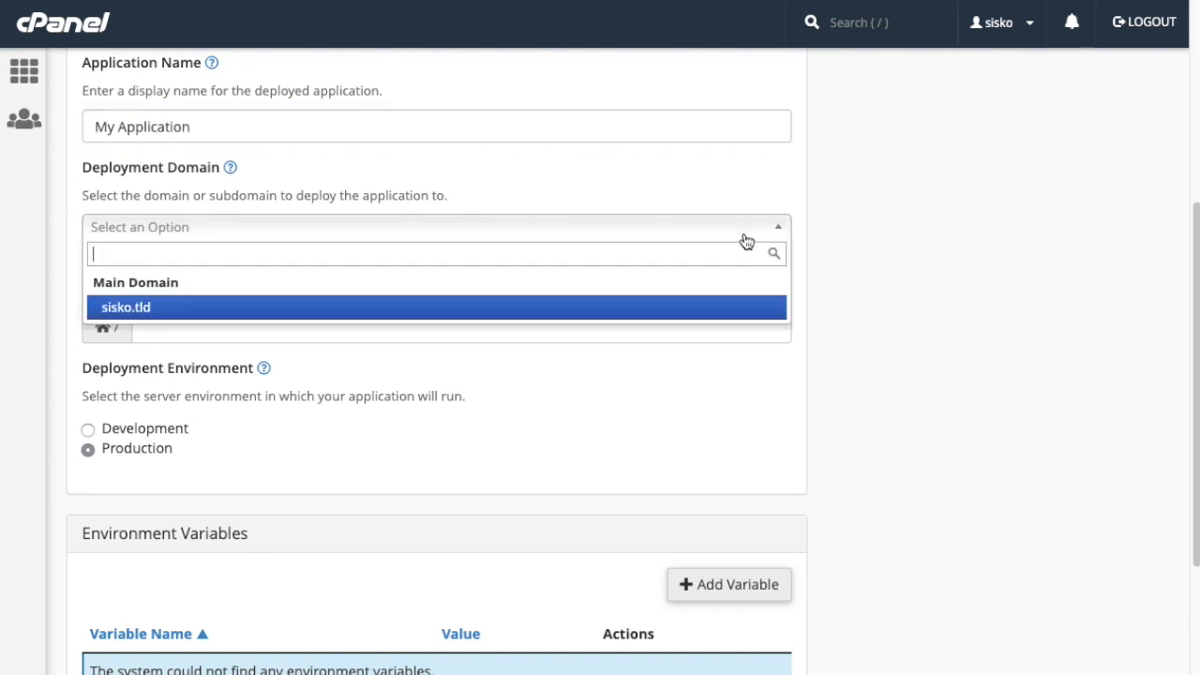
pyautogui.click(737, 309)
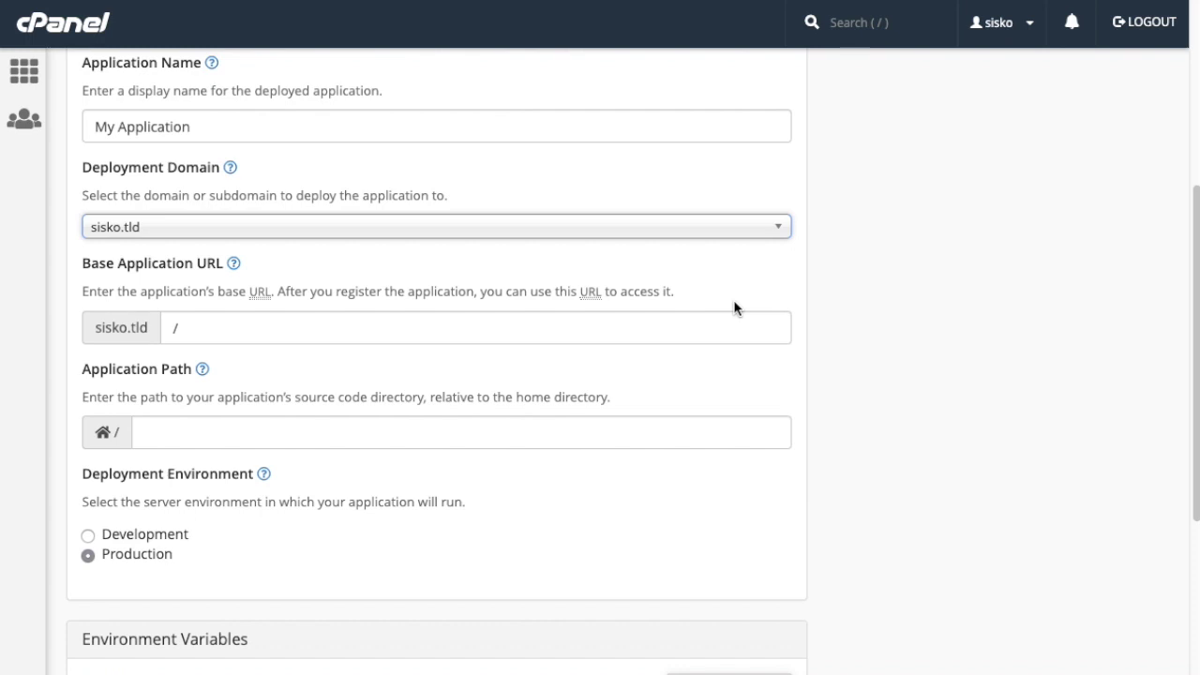
# - Set the base application URL to /my_app and the application path to services/my_app, using the Production deployment environment
pyautogui.click(729, 328)
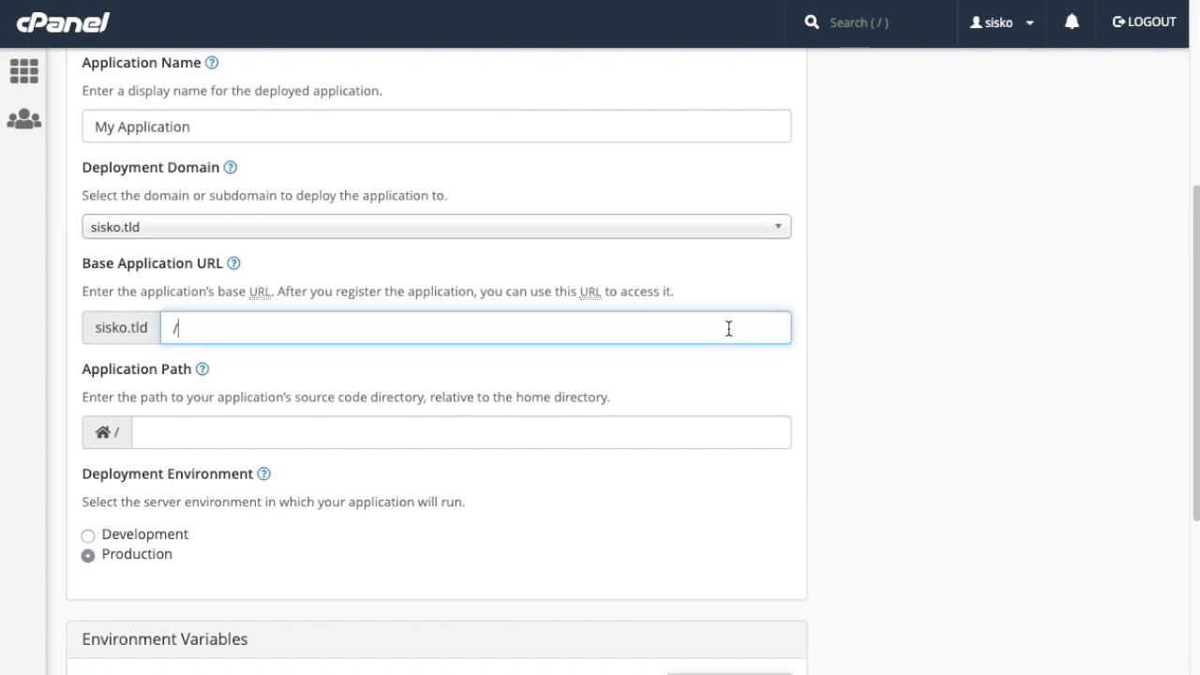
pyautogui.write('my_app')
pyautogui.click(777, 433)
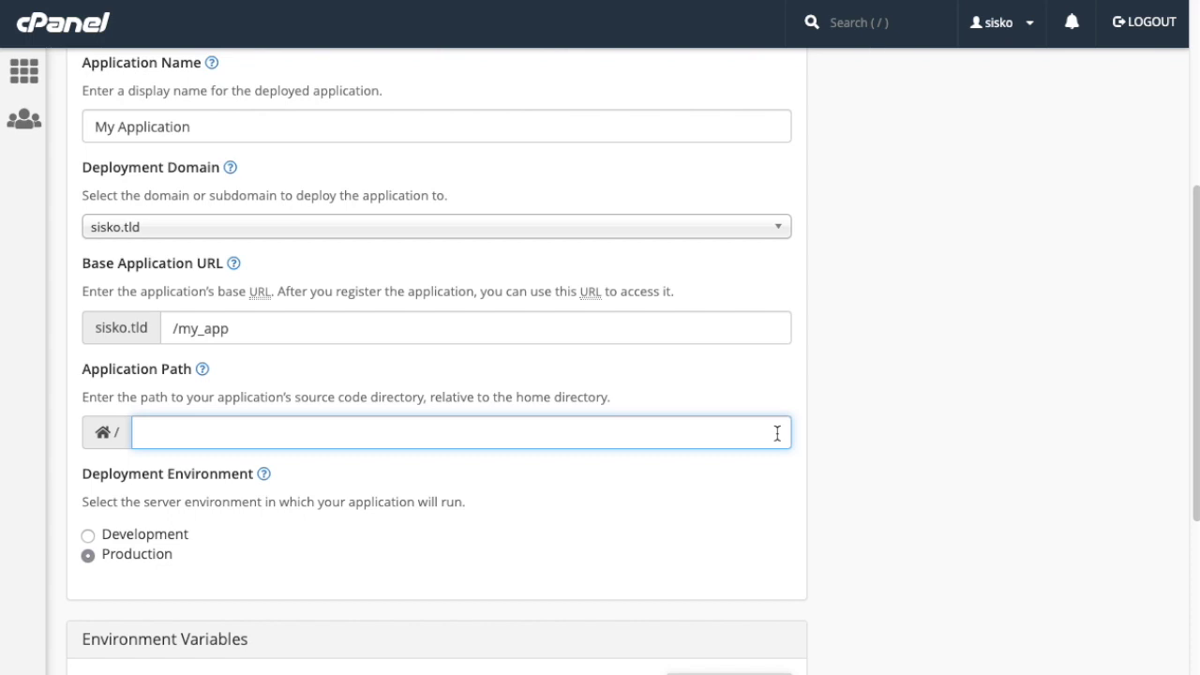
pyautogui.write('services/my_')
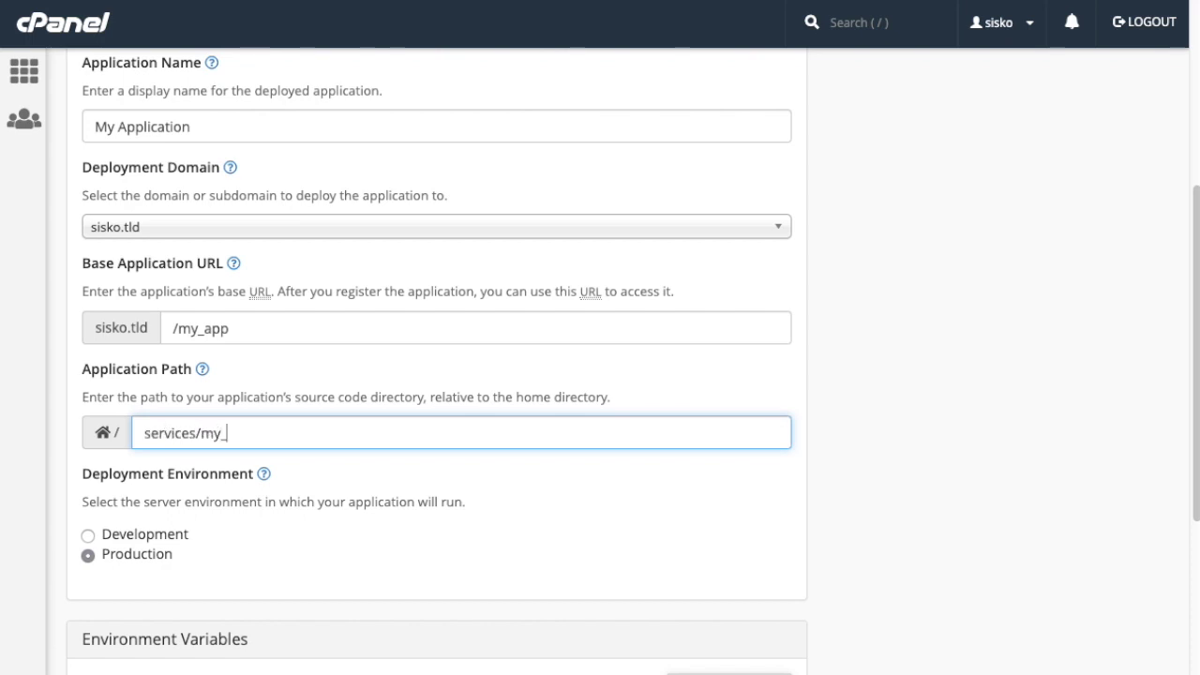
pyautogui.write('app')
pyautogui.click(152, 541)
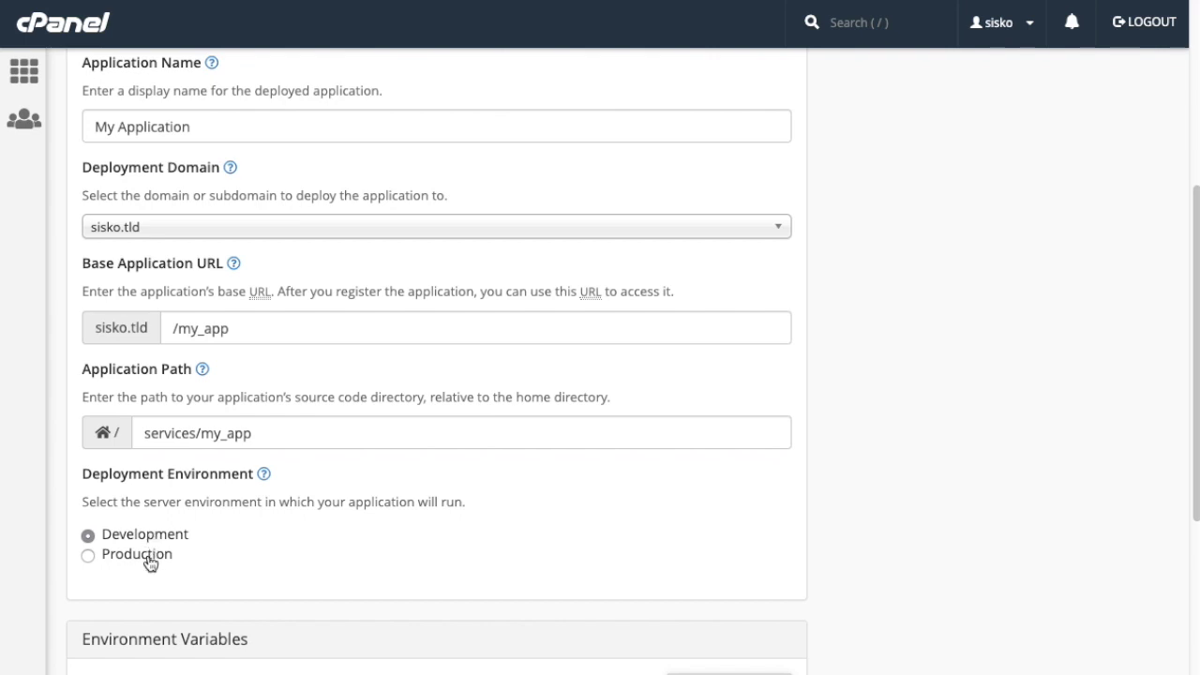
pyautogui.click(149, 562)
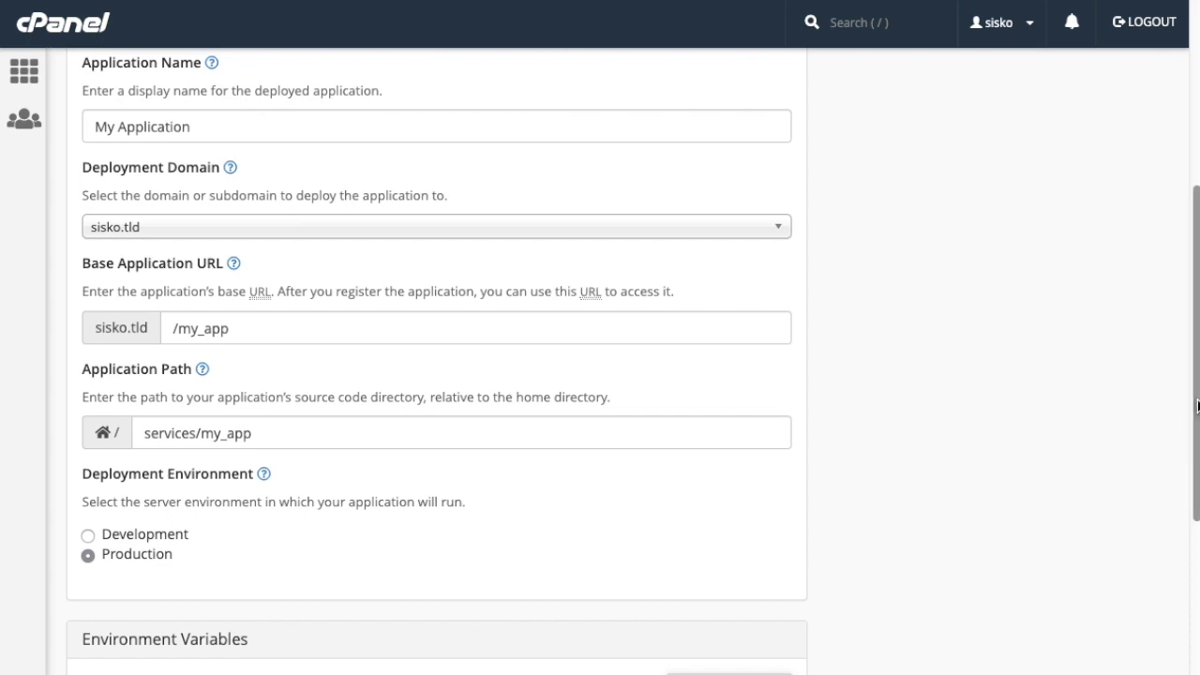
# - Add the environment variable AwesomeVariable with the value 42 and deploy the application
pyautogui.moveTo(1196, 407); pyautogui.dragTo(1196, 567)
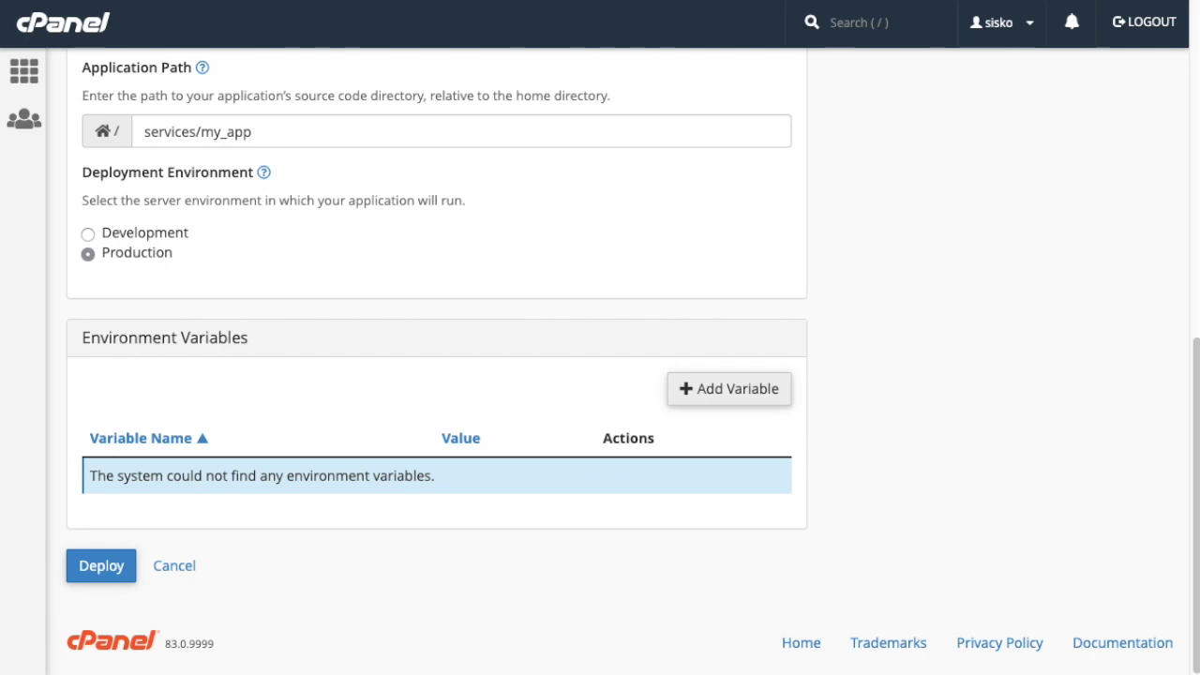
pyautogui.click(776, 397)
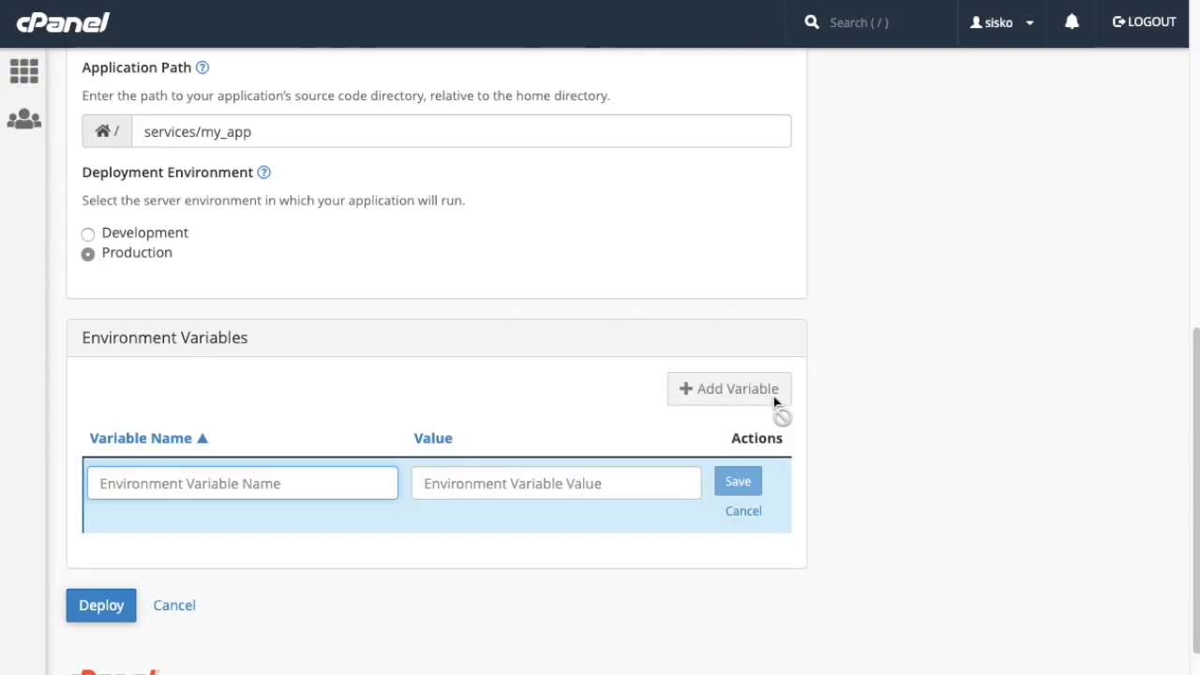
pyautogui.write('AwesomeVariable')
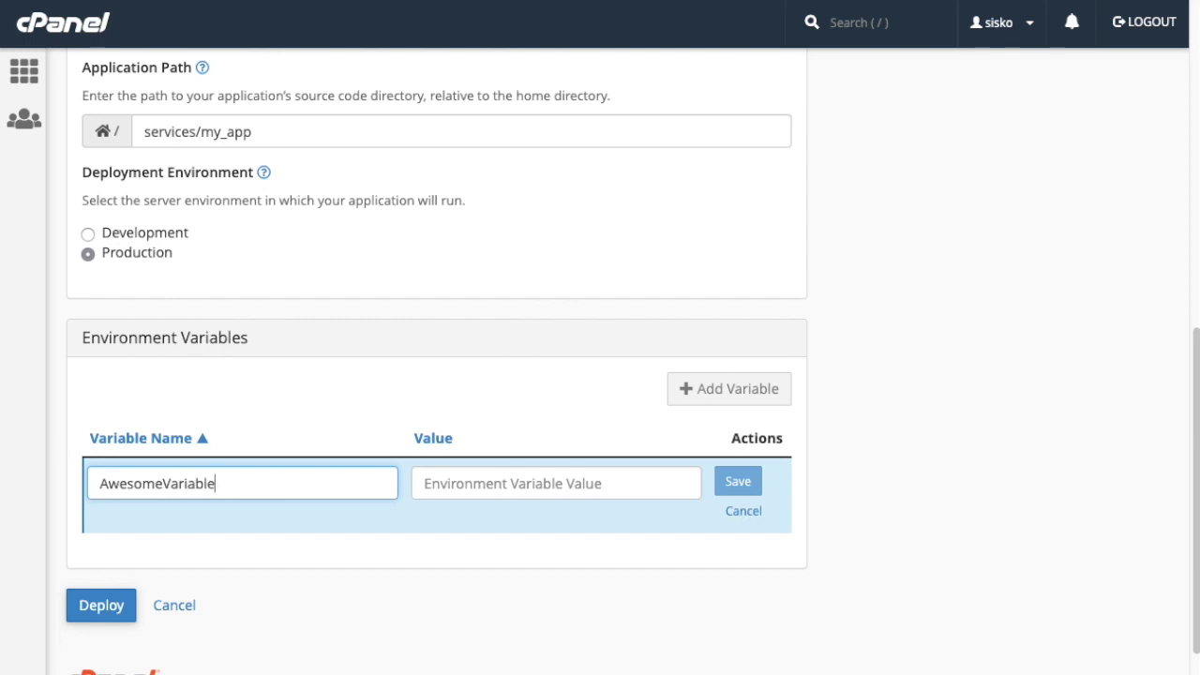
pyautogui.click(622, 492)
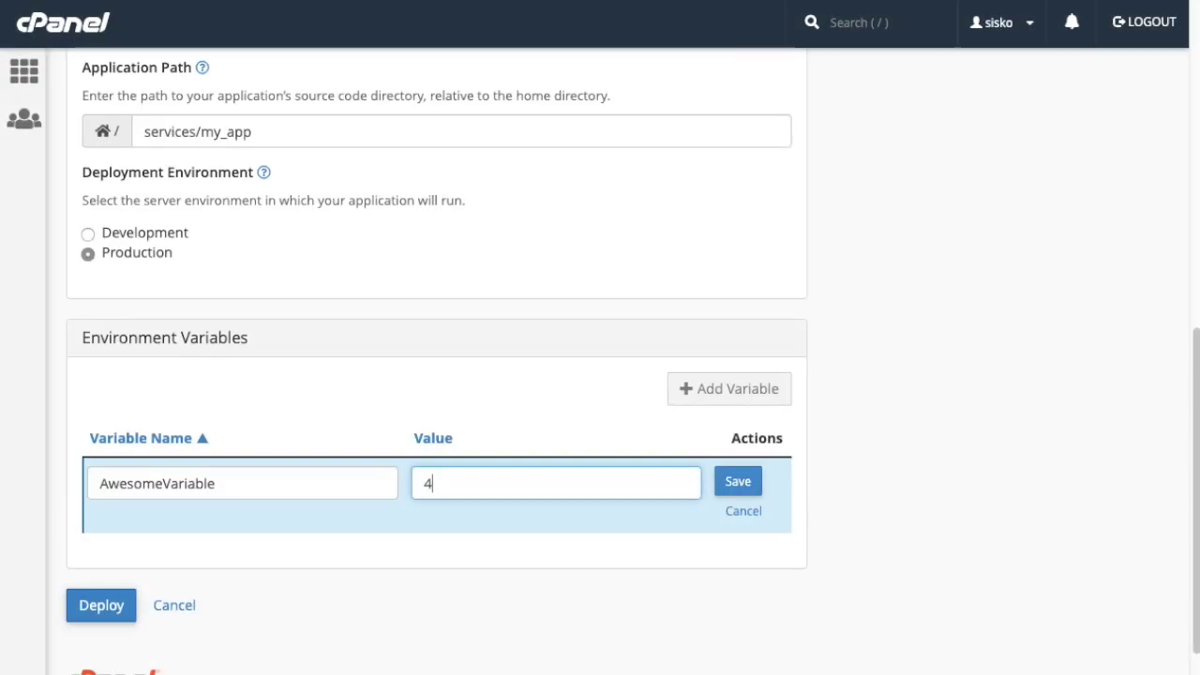
pyautogui.write('2')
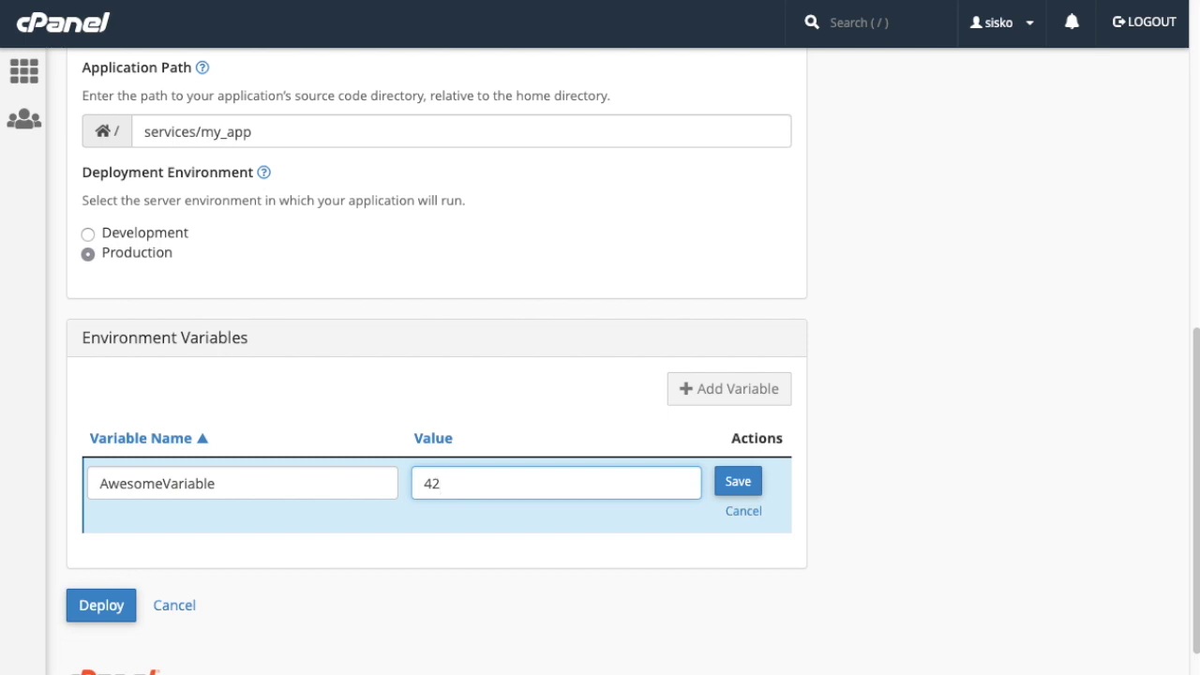
pyautogui.click(754, 491)
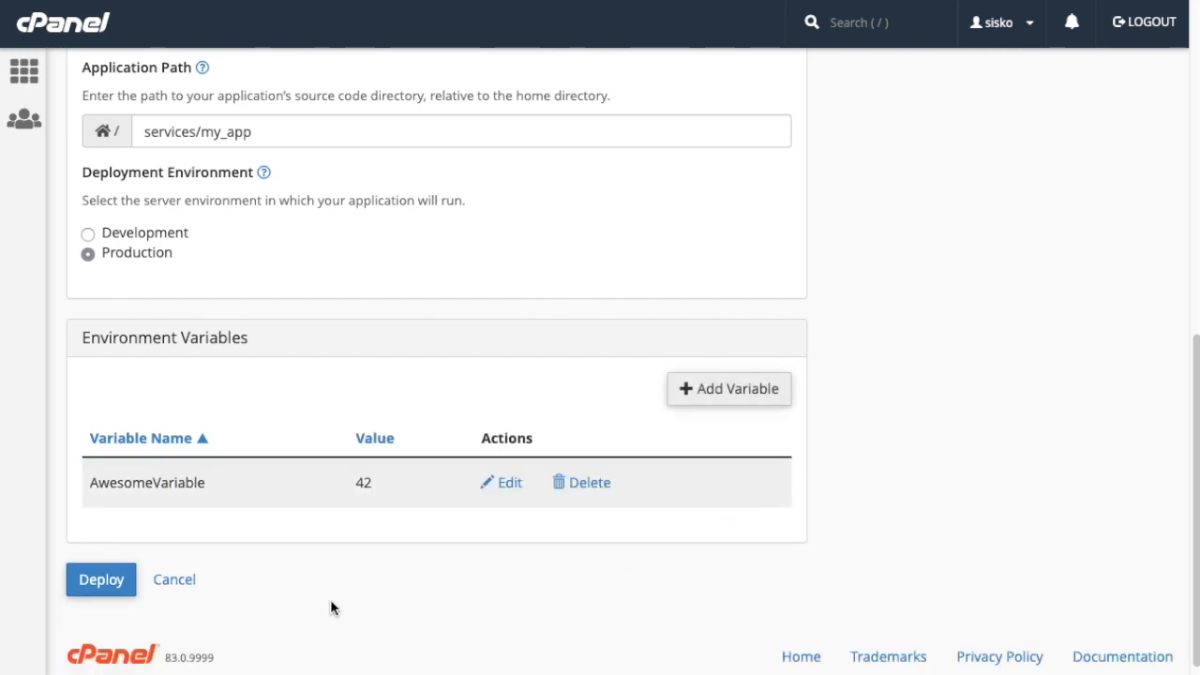
pyautogui.click(105, 580)
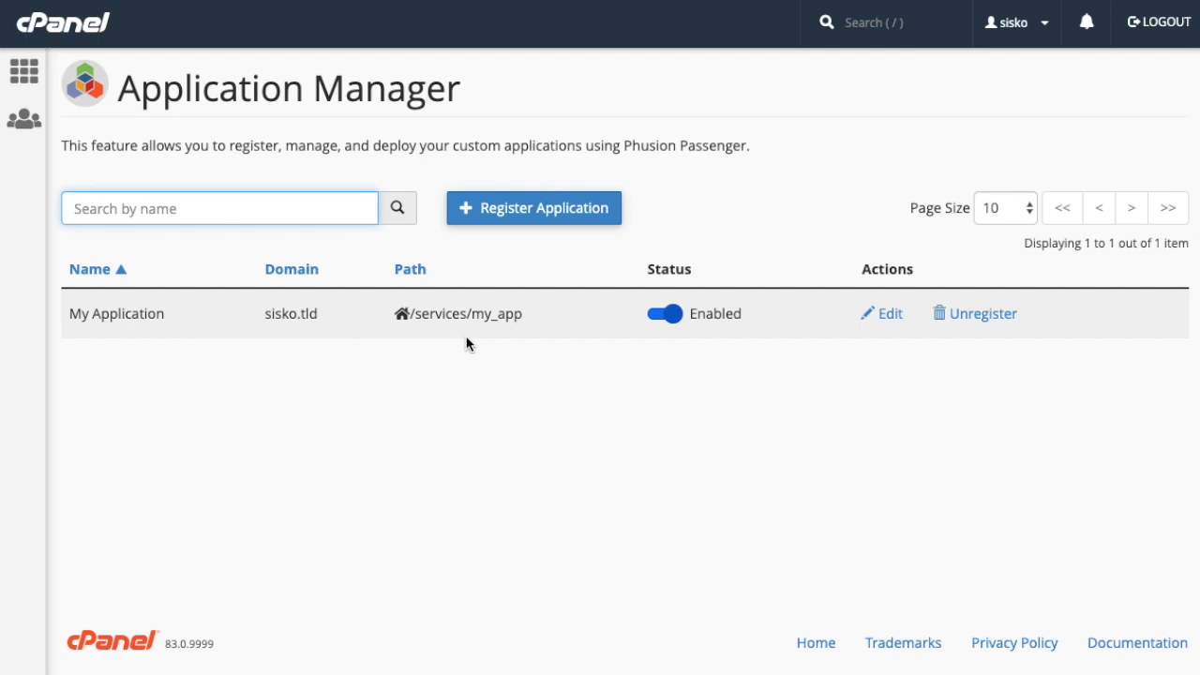
# - Disable the registered application My Application and enable it again
pyautogui.click(660, 314)
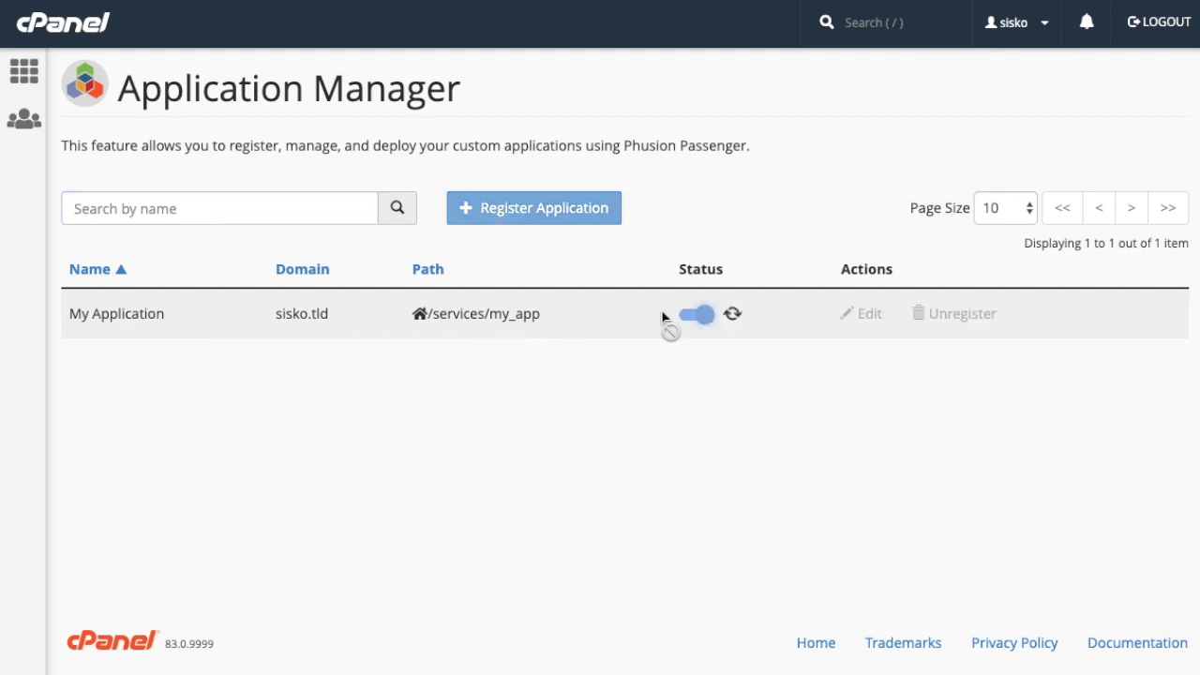
pyautogui.click(663, 316)
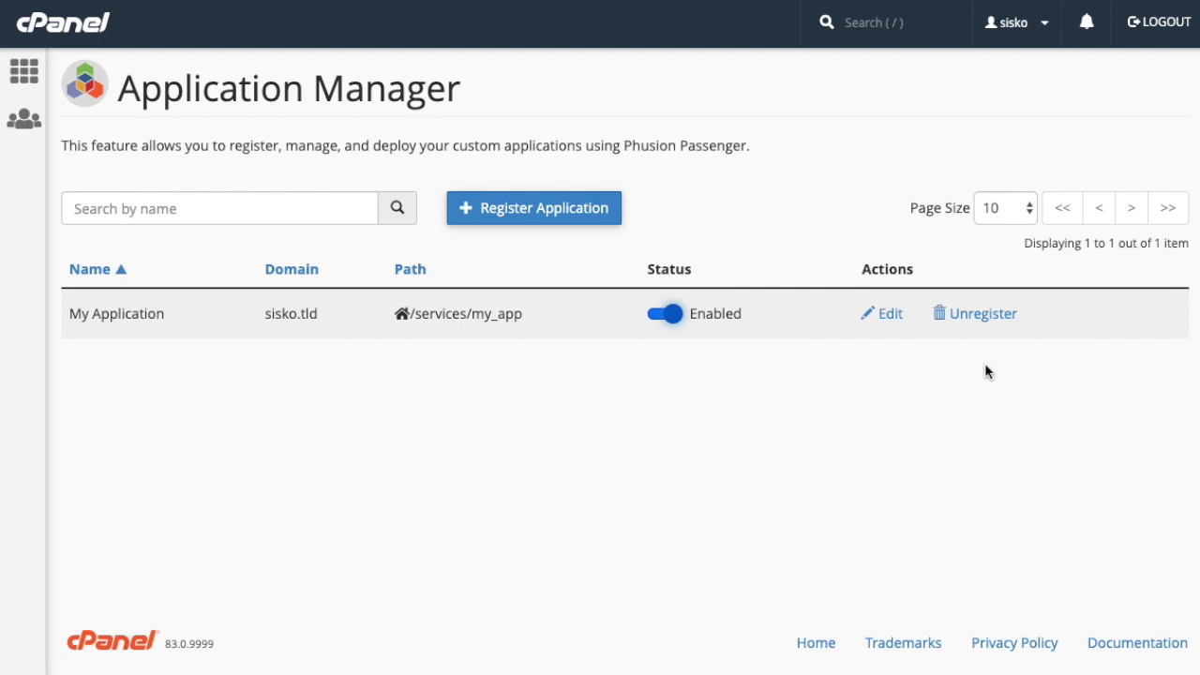
# - Edit the registered application to rename it "My cPanel-Hosted Application" and redeploy it
pyautogui.click(891, 317)
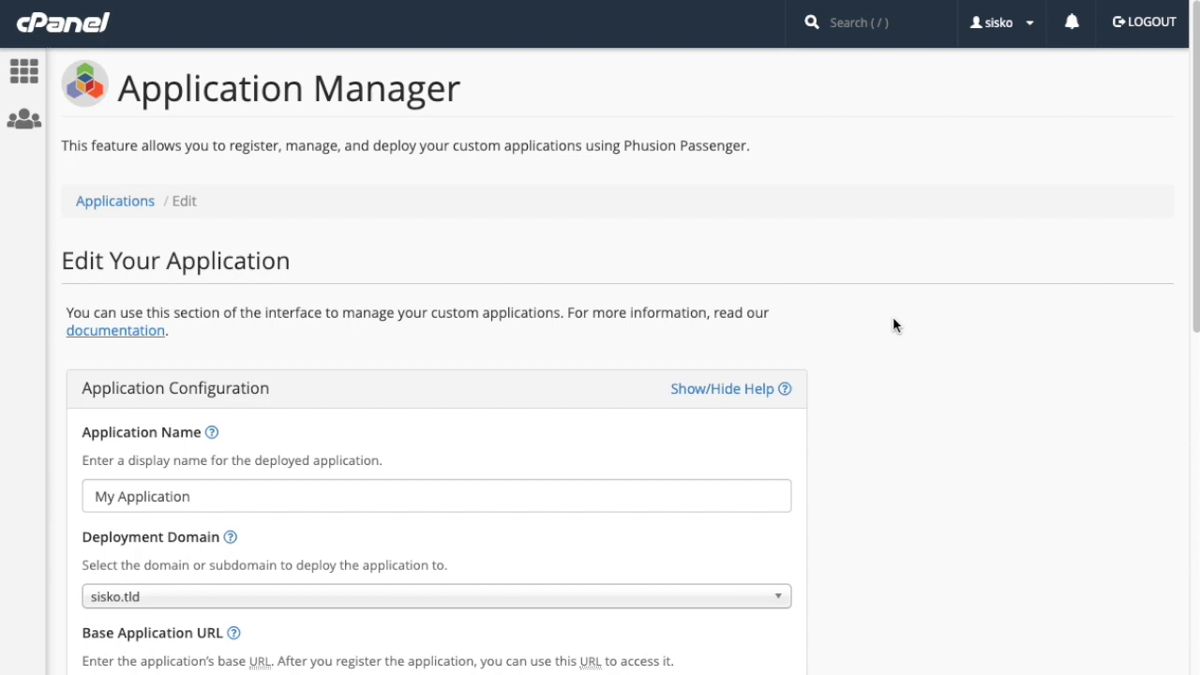
pyautogui.scroll(-3, 886, 319)
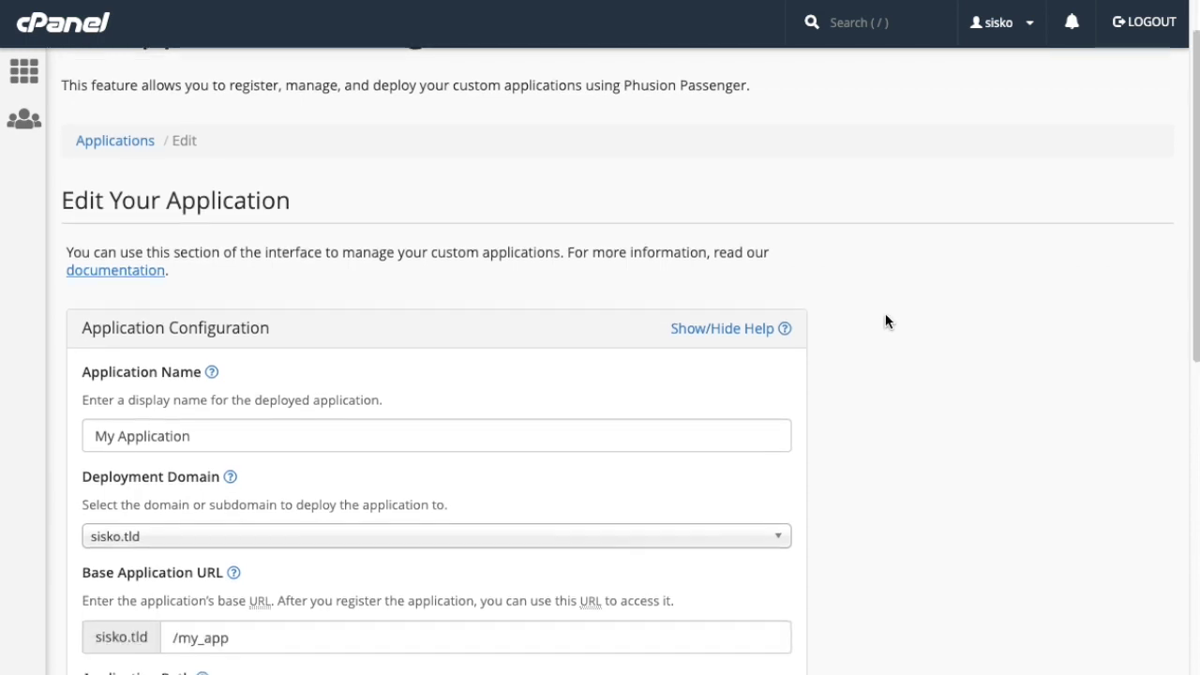
pyautogui.scroll(-1, 885, 317)
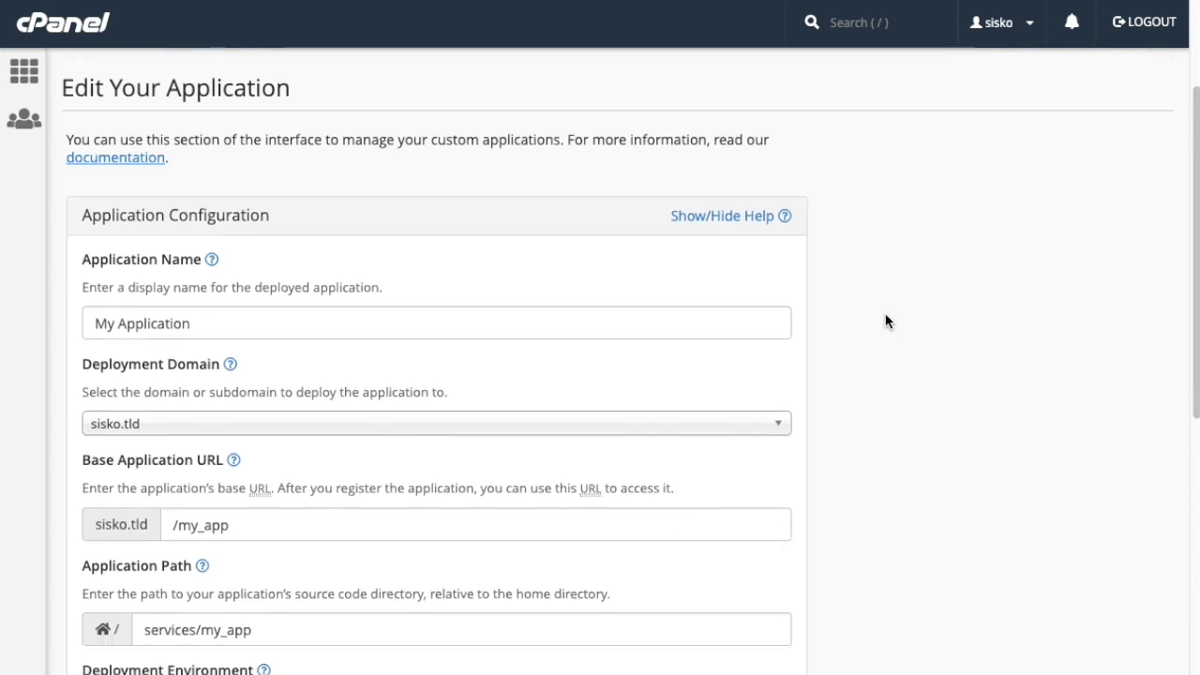
pyautogui.click(115, 326)
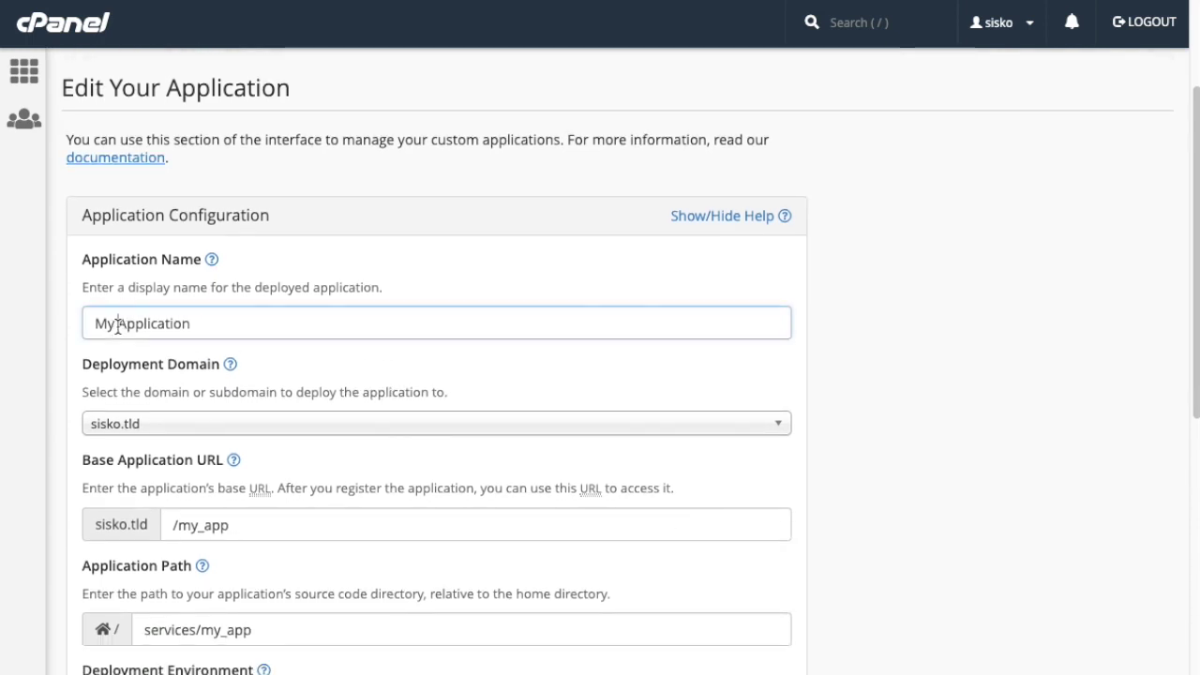
pyautogui.write('cPanel-Hosted')
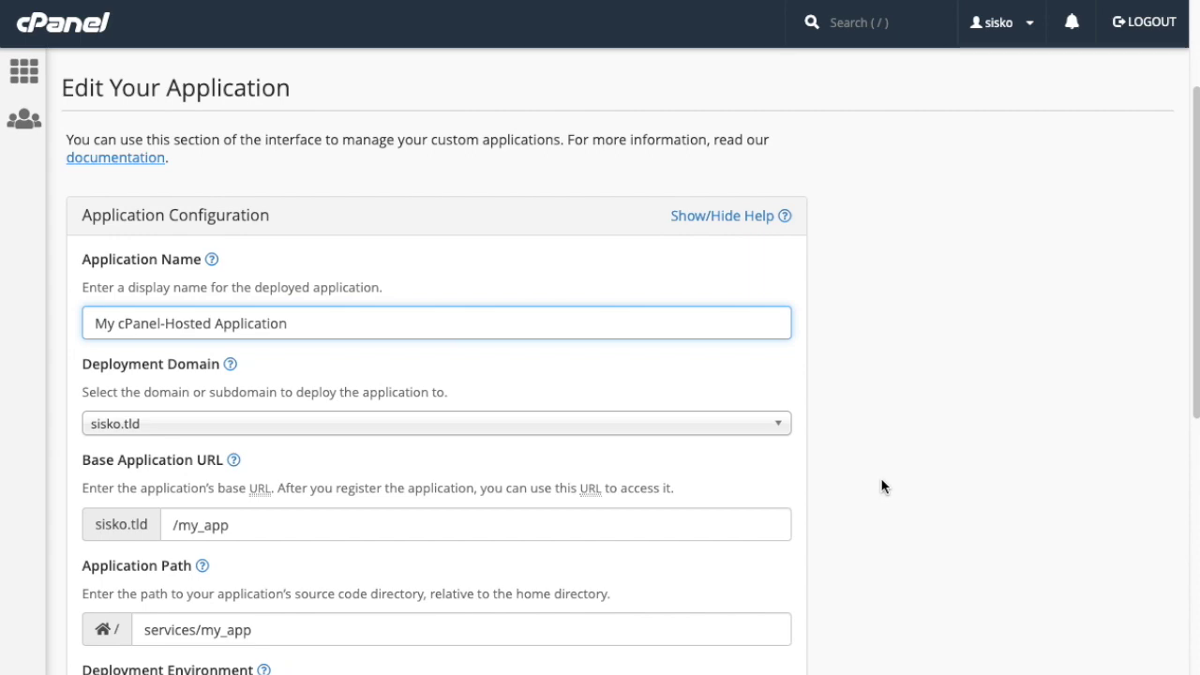
pyautogui.scroll(-5, 880, 484)
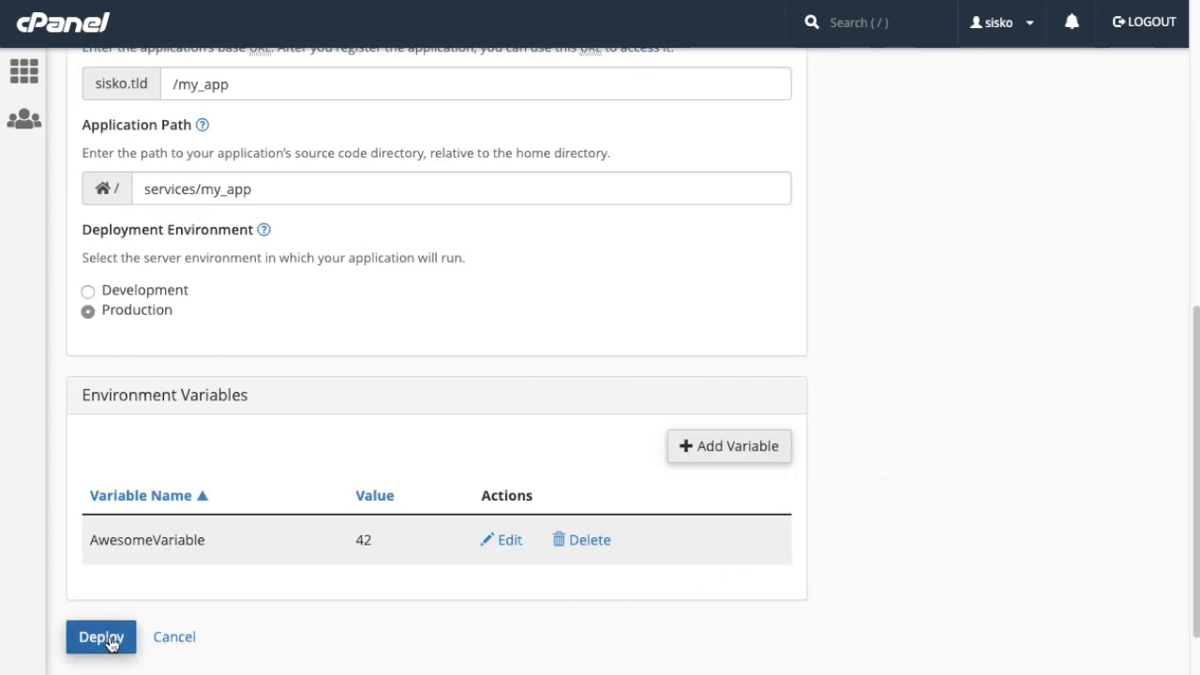
pyautogui.click(110, 640)
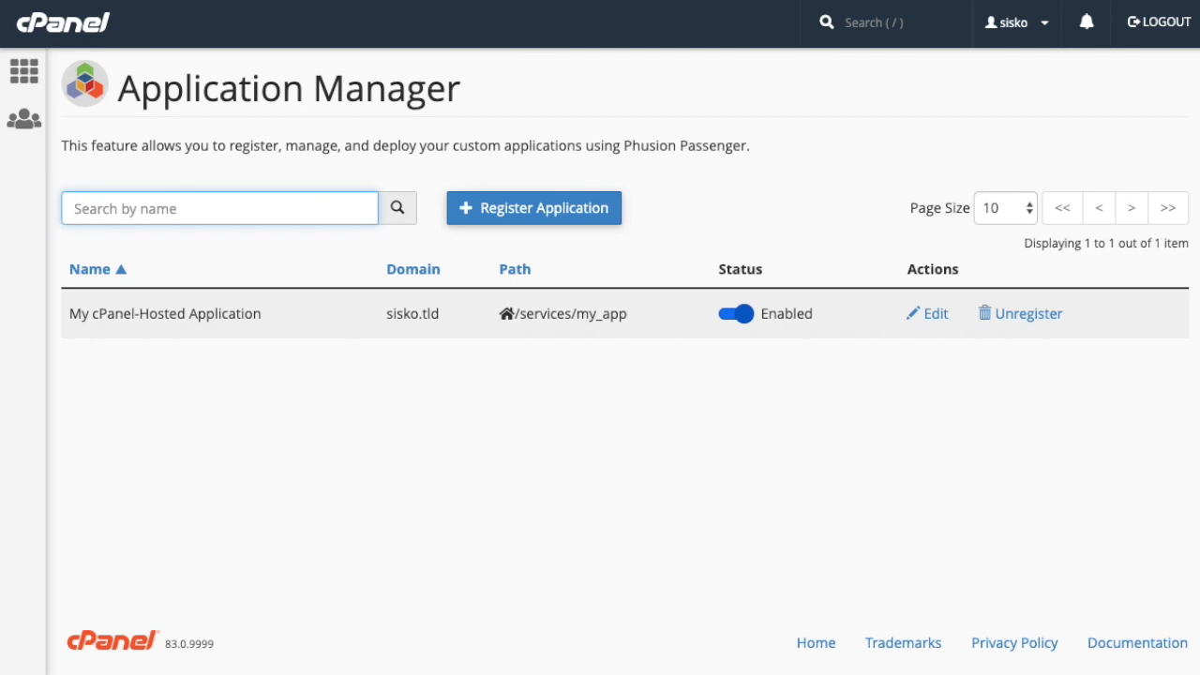
# - Unregister the application My cPanel-Hosted Application and confirm the removal
pyautogui.click(1036, 347)
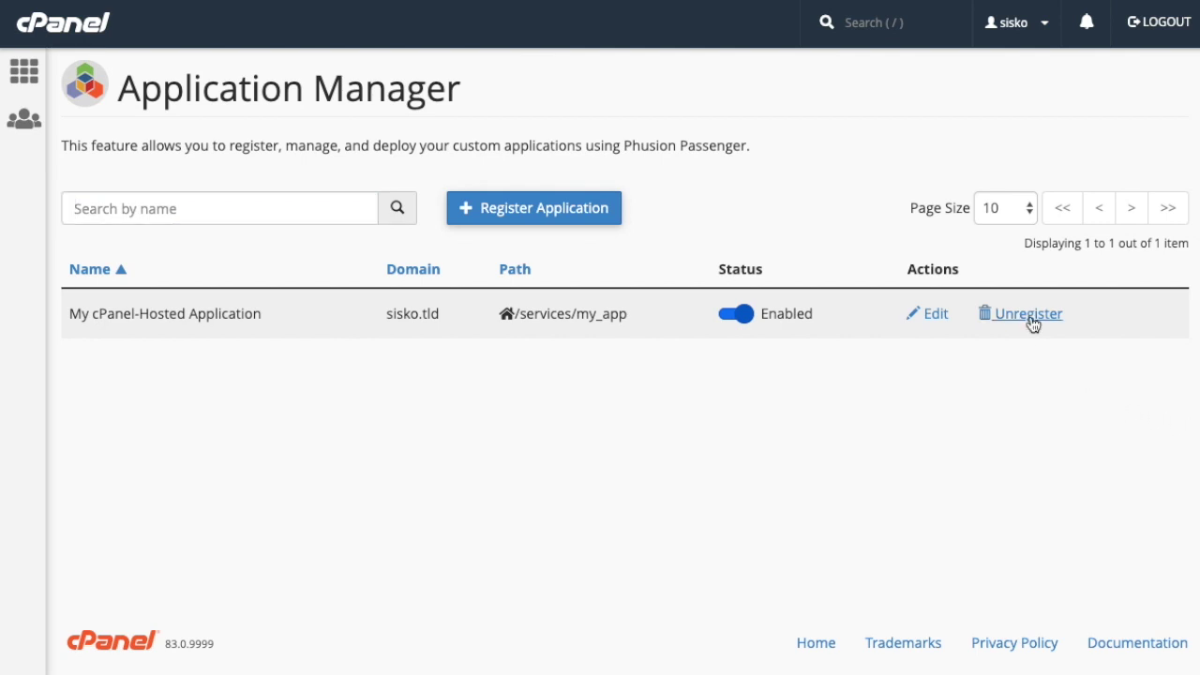
pyautogui.click(1030, 316)
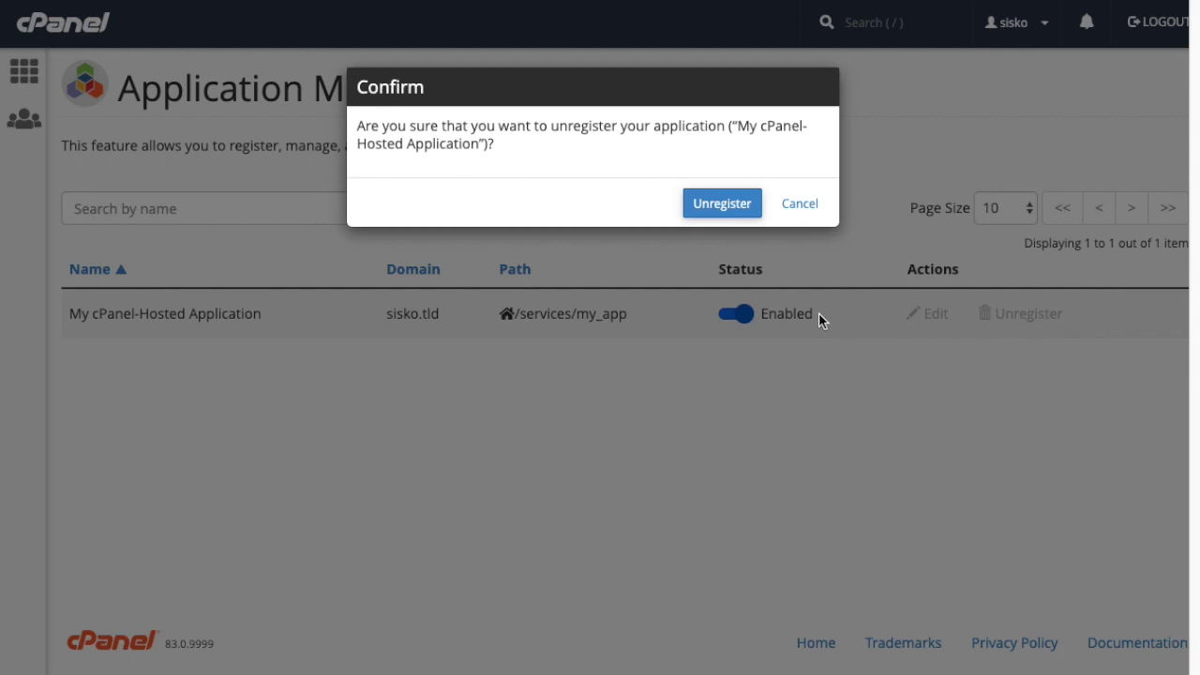
pyautogui.click(722, 204)
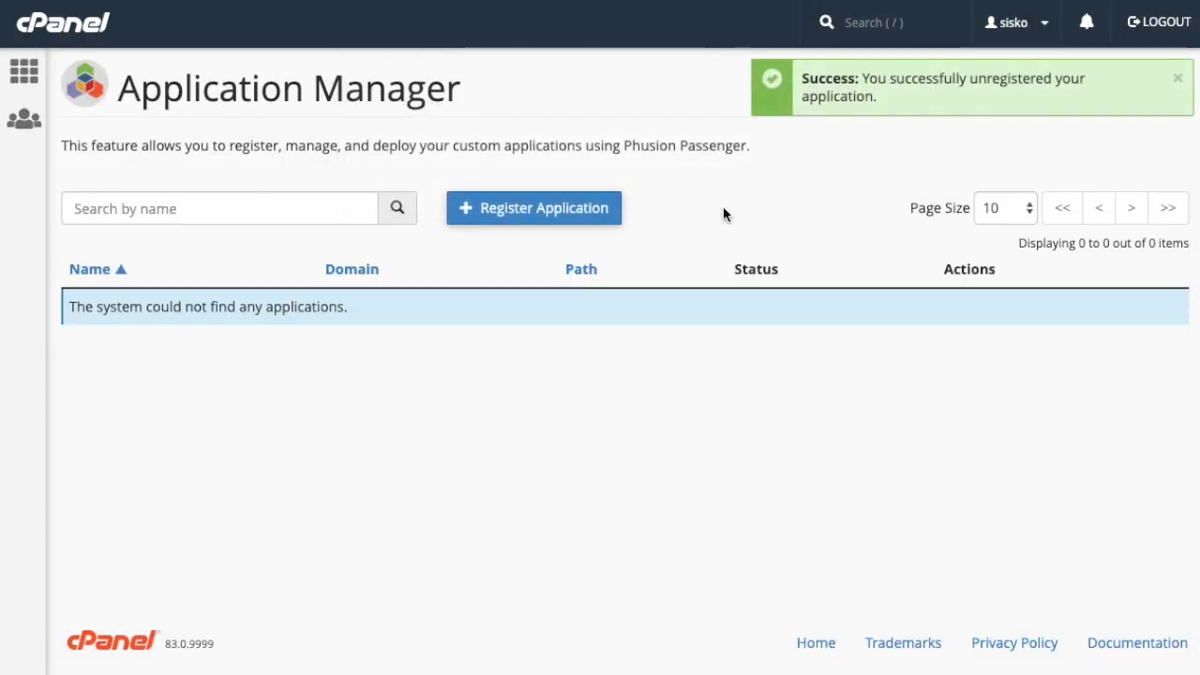